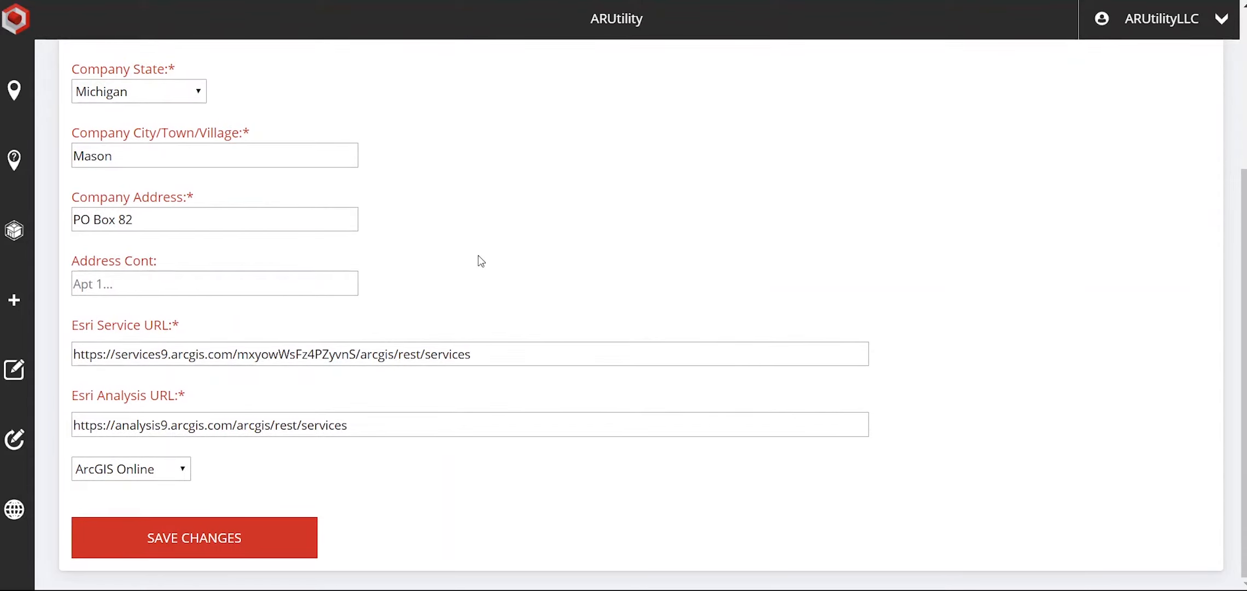
Review the Esri Service URL and Esri Analysis URL entries in the account settings
{"action": "left_click_drag", "start_coordinate": [506, 354], "coordinate": [73, 368]}
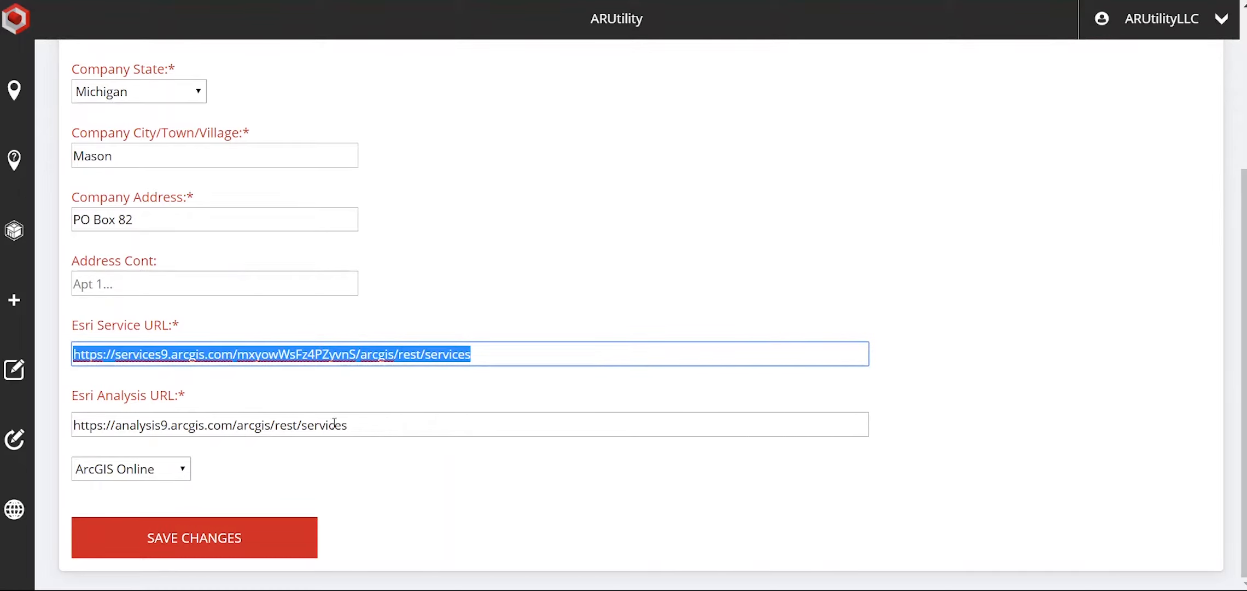
{"action": "left_click", "coordinate": [380, 426]}
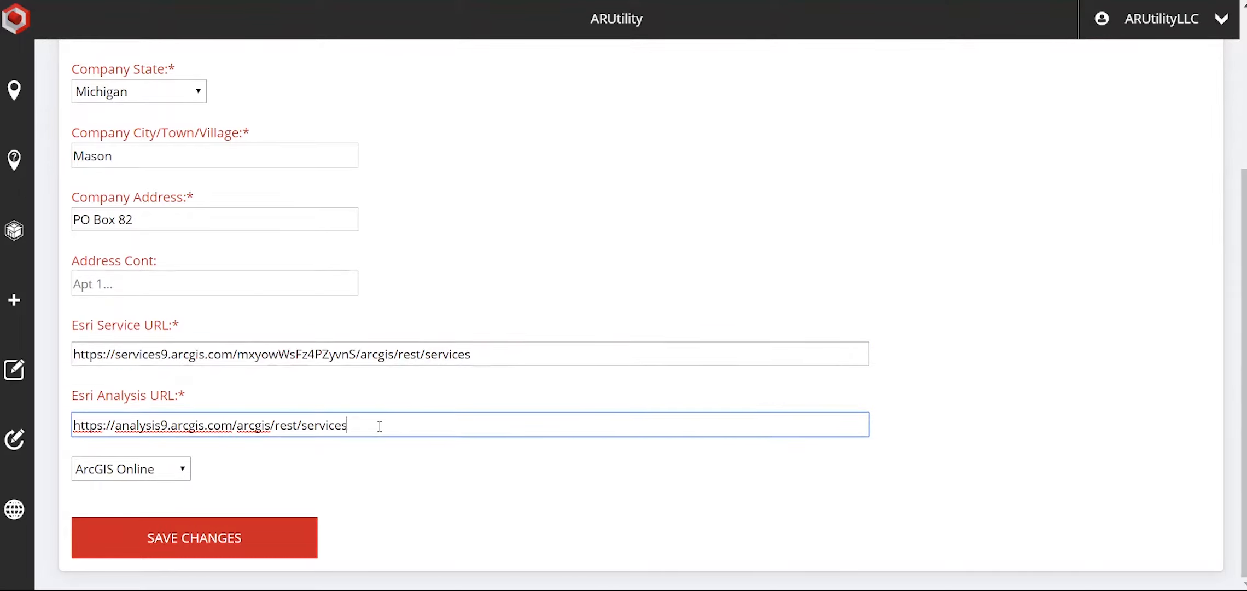
{"action": "left_click_drag", "start_coordinate": [380, 426], "coordinate": [56, 434]}
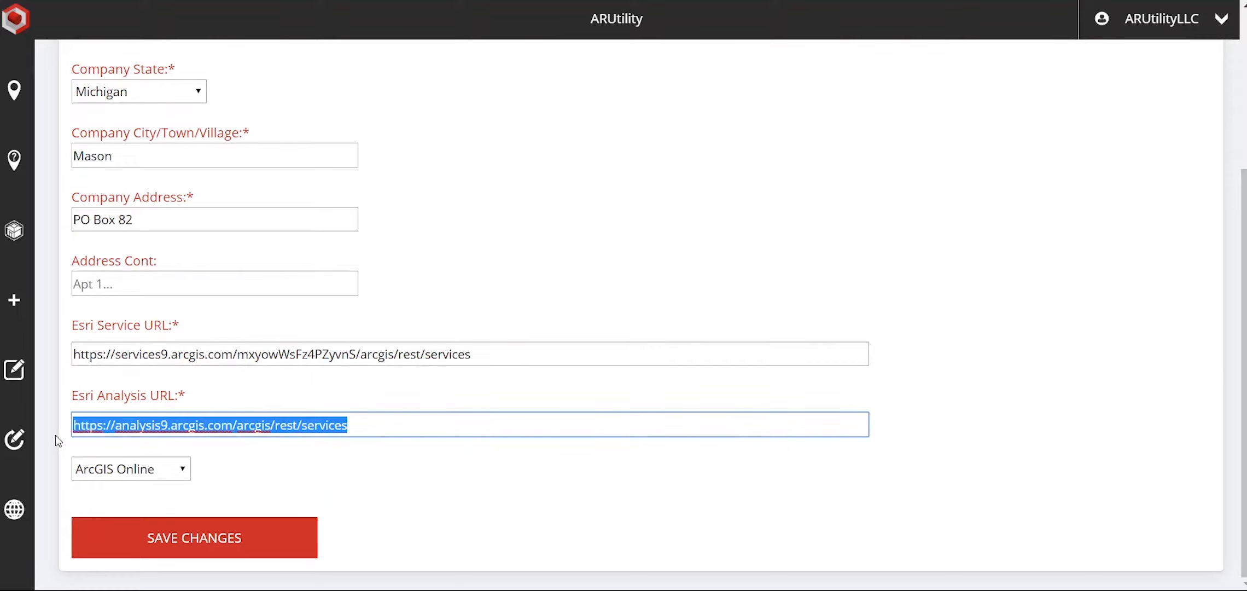
Switch the ArcGIS platform type to ArcGIS Enterprise to view its app client ID and secret fields
{"action": "left_click", "coordinate": [502, 479]}
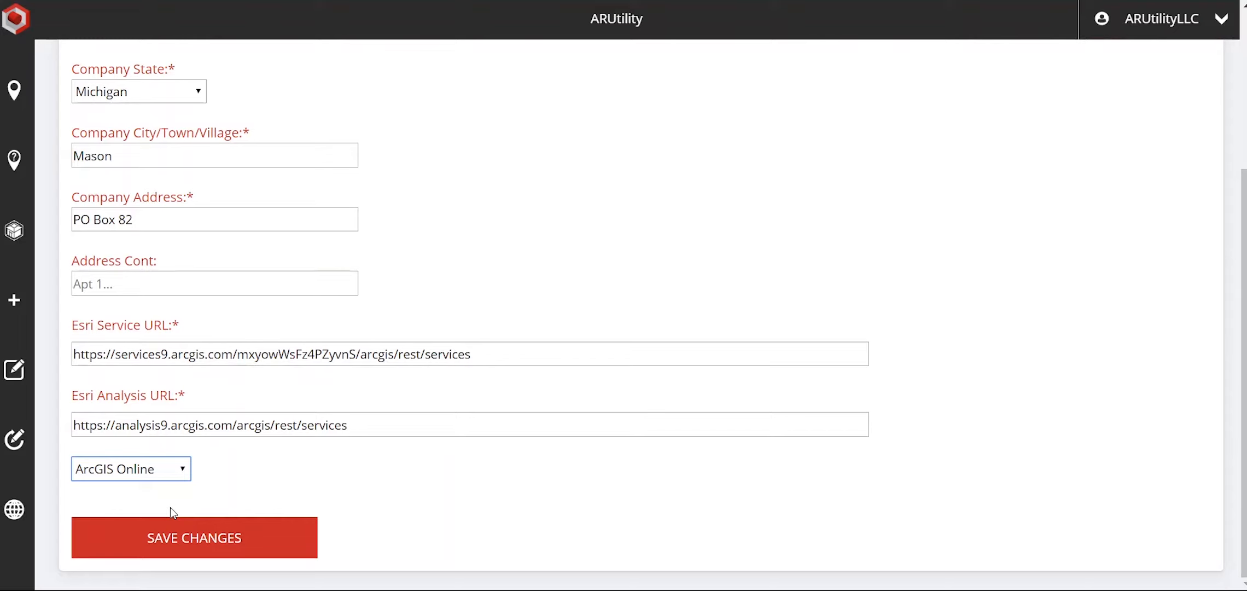
{"action": "key", "text": "Down"}
{"action": "scroll", "coordinate": [593, 430], "scroll_direction": "down", "scroll_amount": 2}
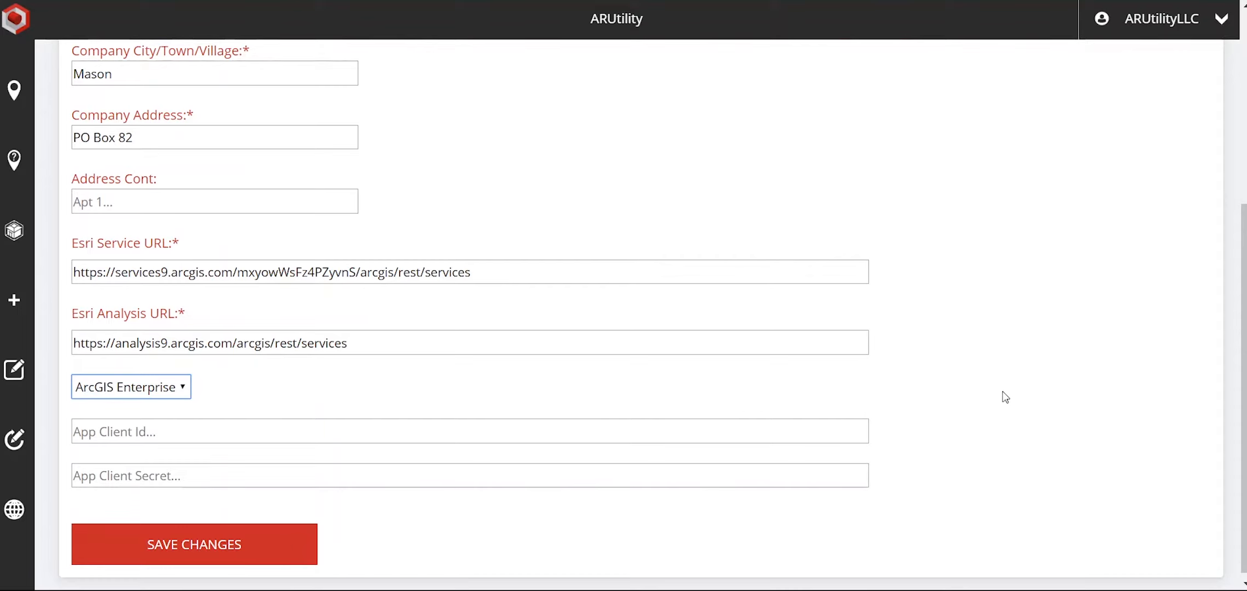
Save the account settings with ArcGIS Online as the platform type
{"action": "left_click", "coordinate": [274, 545]}
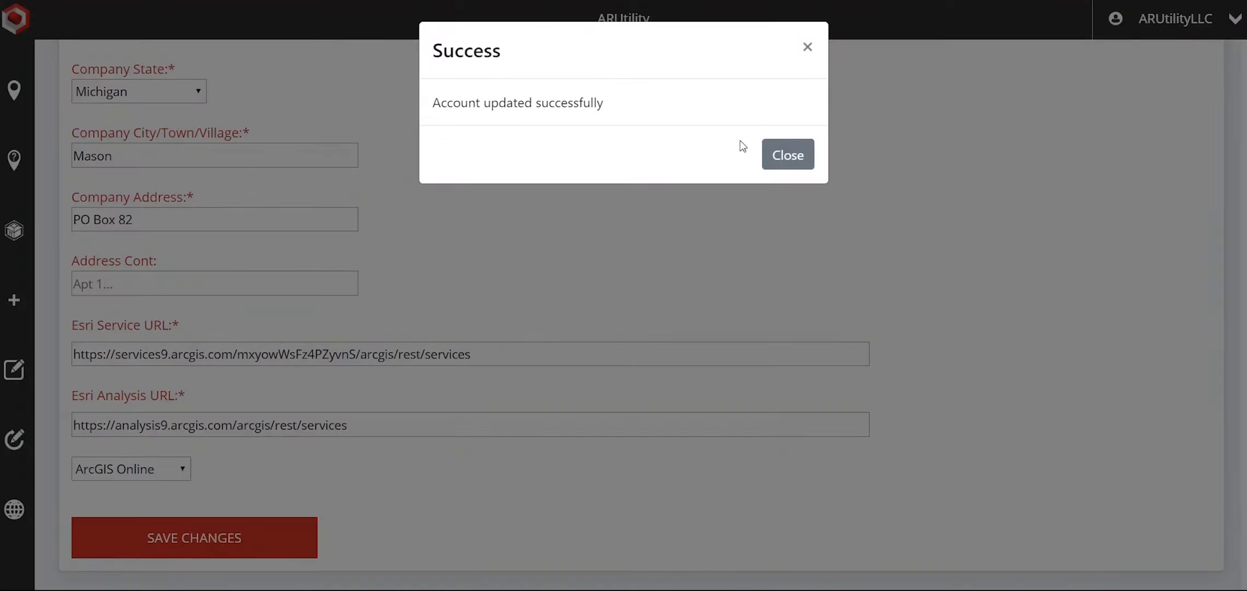
{"action": "left_click", "coordinate": [799, 156]}
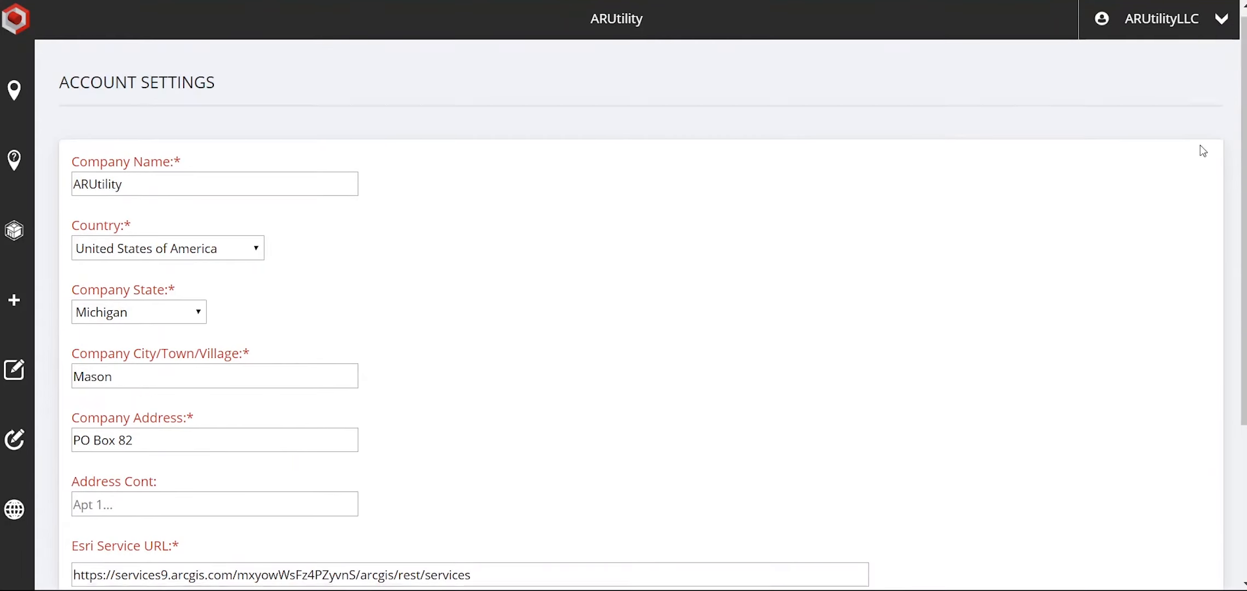
Open the Utility Mapping page and review the Service Territory mapping in the General group
{"action": "left_click", "coordinate": [1220, 19]}
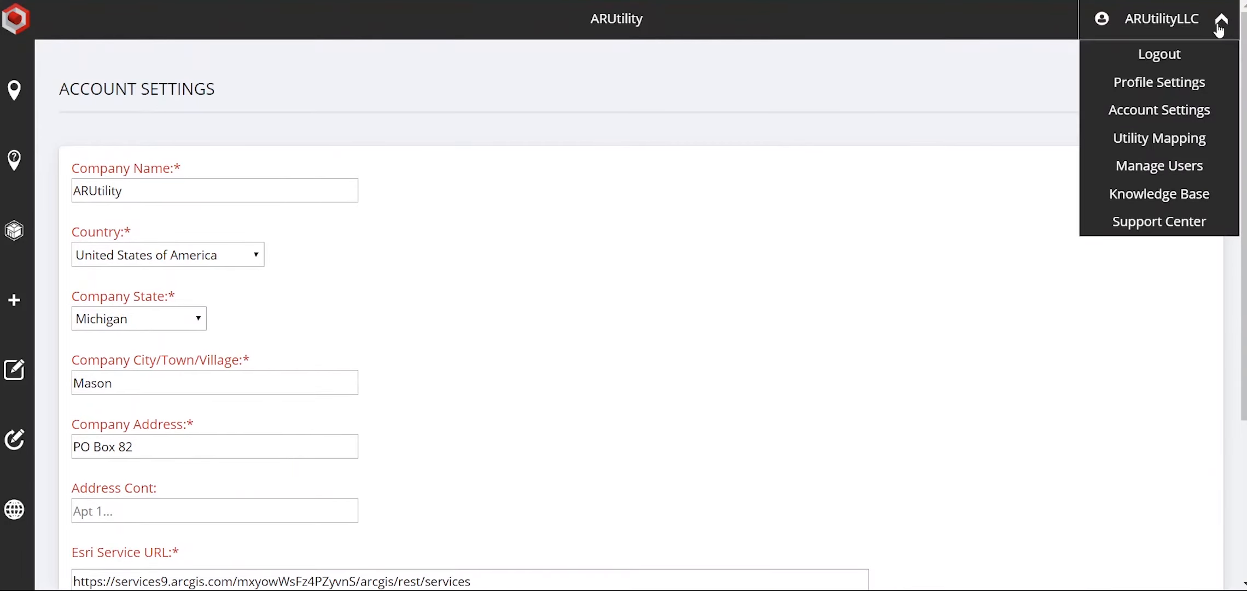
{"action": "left_click", "coordinate": [1153, 141]}
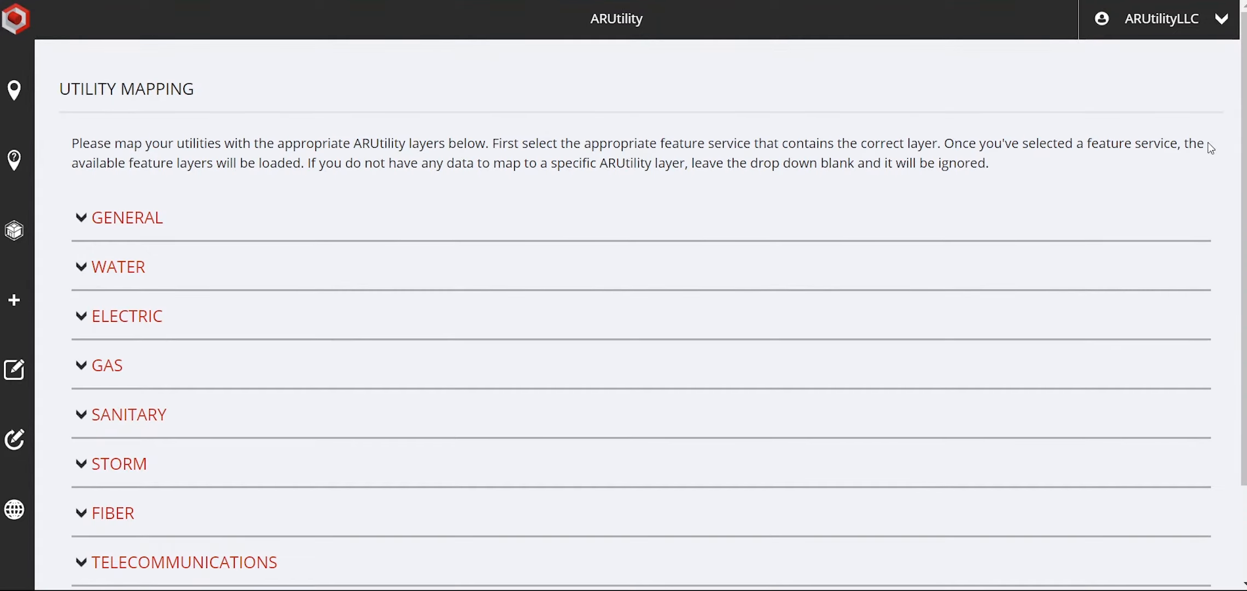
{"action": "scroll", "coordinate": [242, 242], "scroll_direction": "down", "scroll_amount": 2}
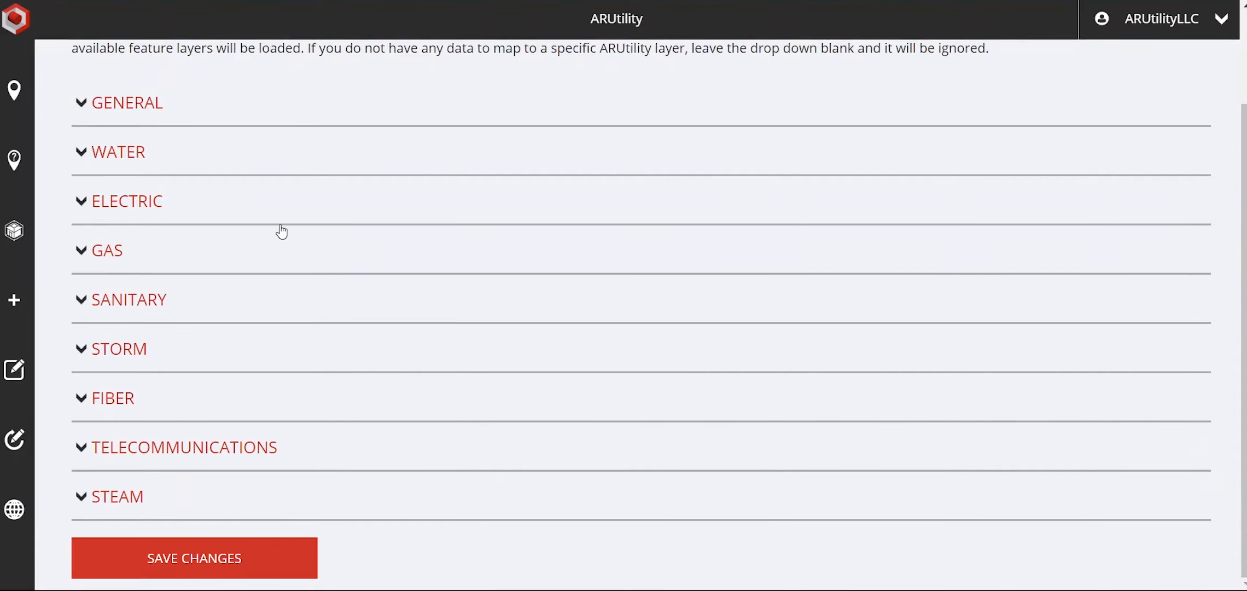
{"action": "scroll", "coordinate": [269, 233], "scroll_direction": "up", "scroll_amount": 2}
{"action": "left_click", "coordinate": [213, 195]}
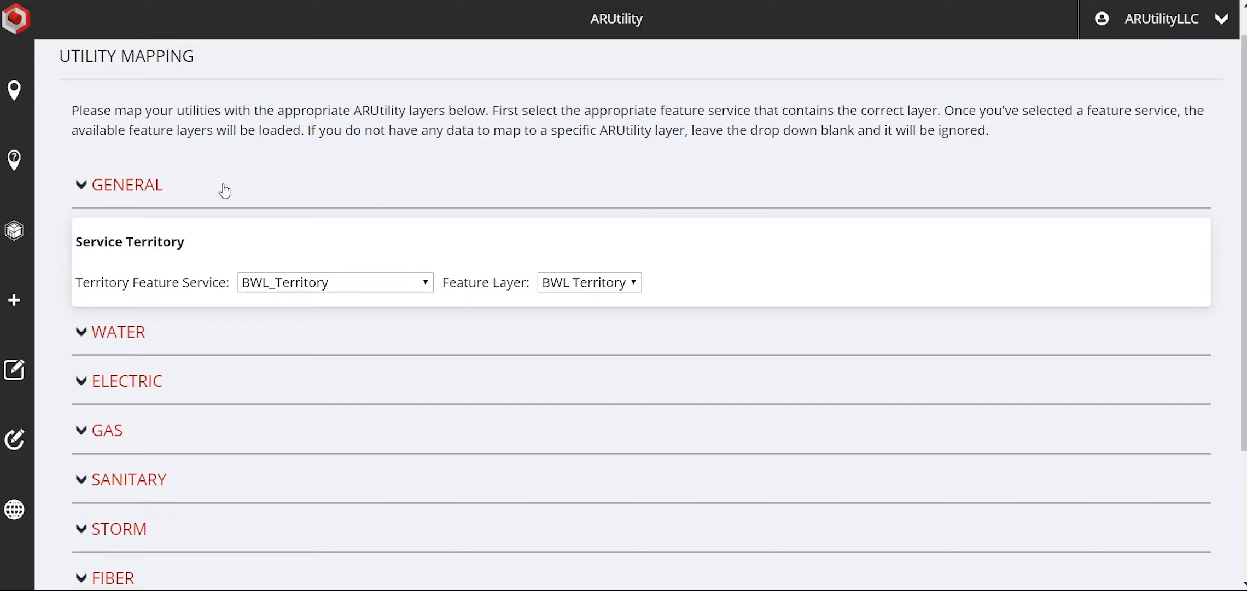
{"action": "left_click", "coordinate": [224, 190]}
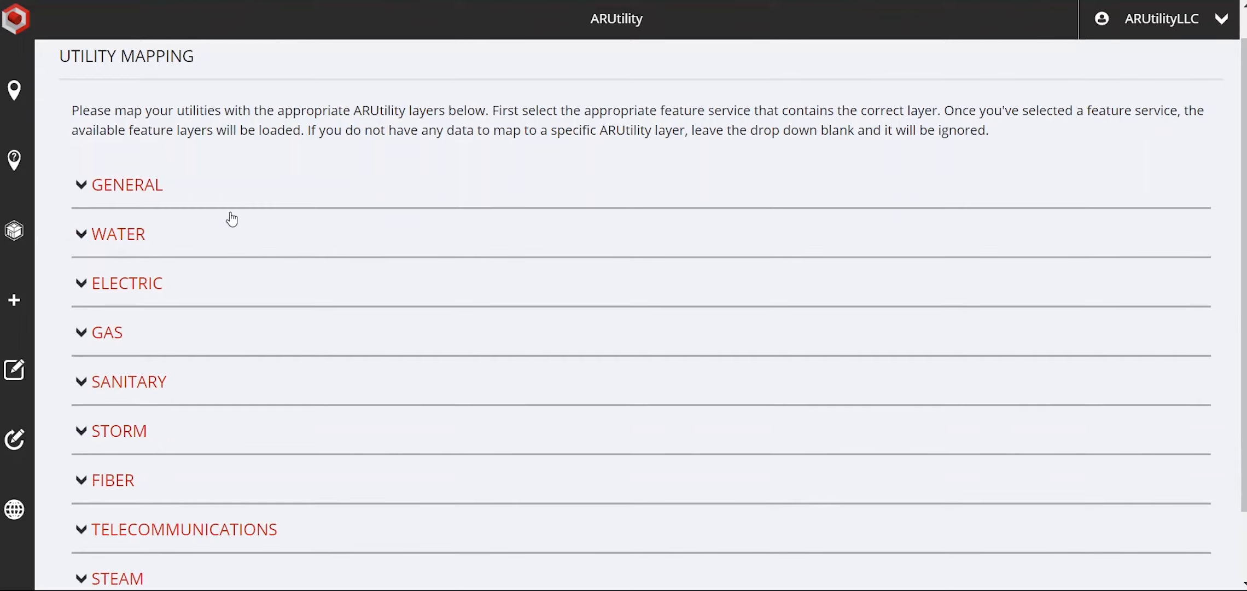
In the Water group, set the Water Main's feature layer to Water Main New and its diameter field to Diameter
{"action": "left_click", "coordinate": [232, 249]}
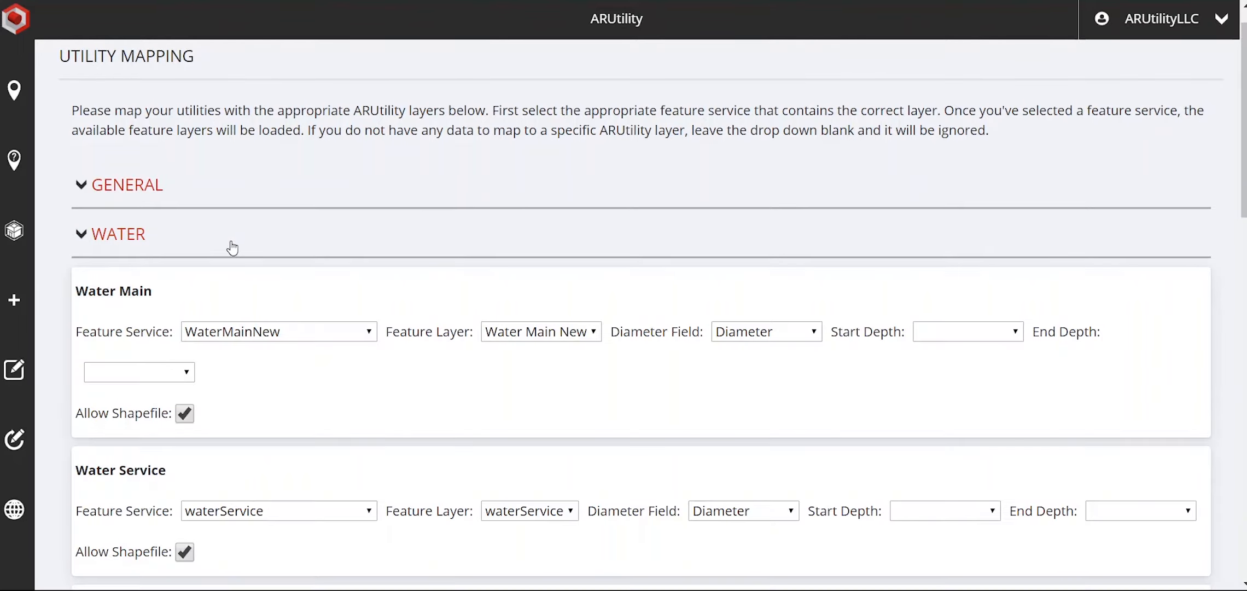
{"action": "scroll", "coordinate": [715, 226], "scroll_direction": "down", "scroll_amount": 2}
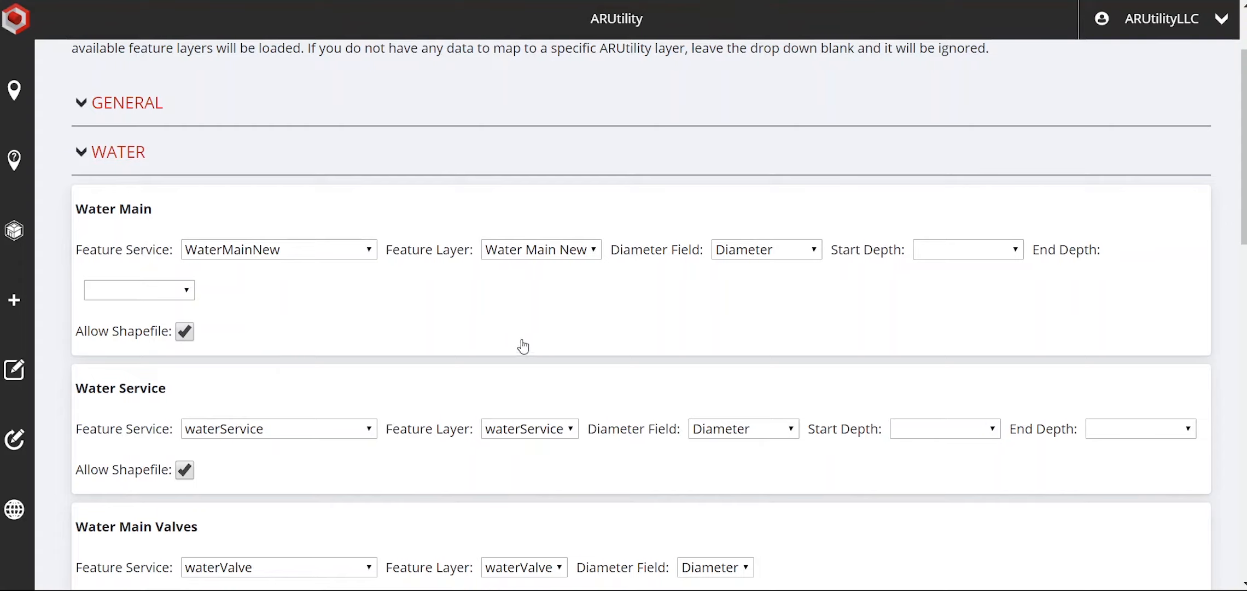
{"action": "left_click", "coordinate": [566, 253]}
{"action": "left_click", "coordinate": [566, 274]}
{"action": "left_click", "coordinate": [568, 251]}
{"action": "left_click", "coordinate": [554, 281]}
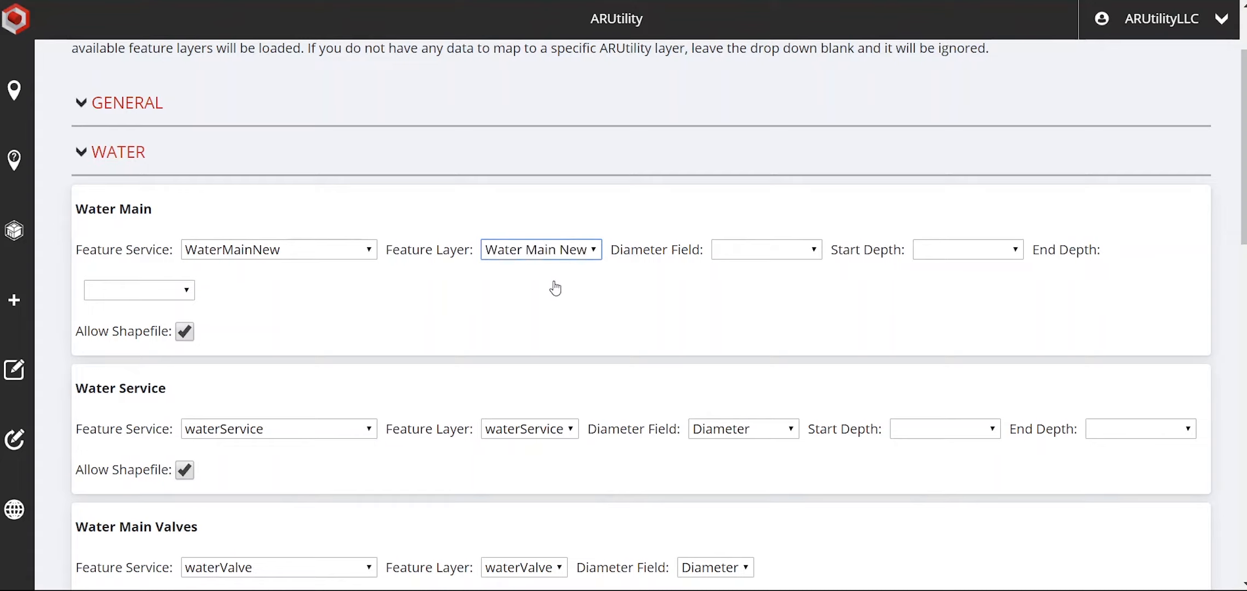
{"action": "left_click", "coordinate": [747, 249]}
{"action": "left_click", "coordinate": [764, 309]}
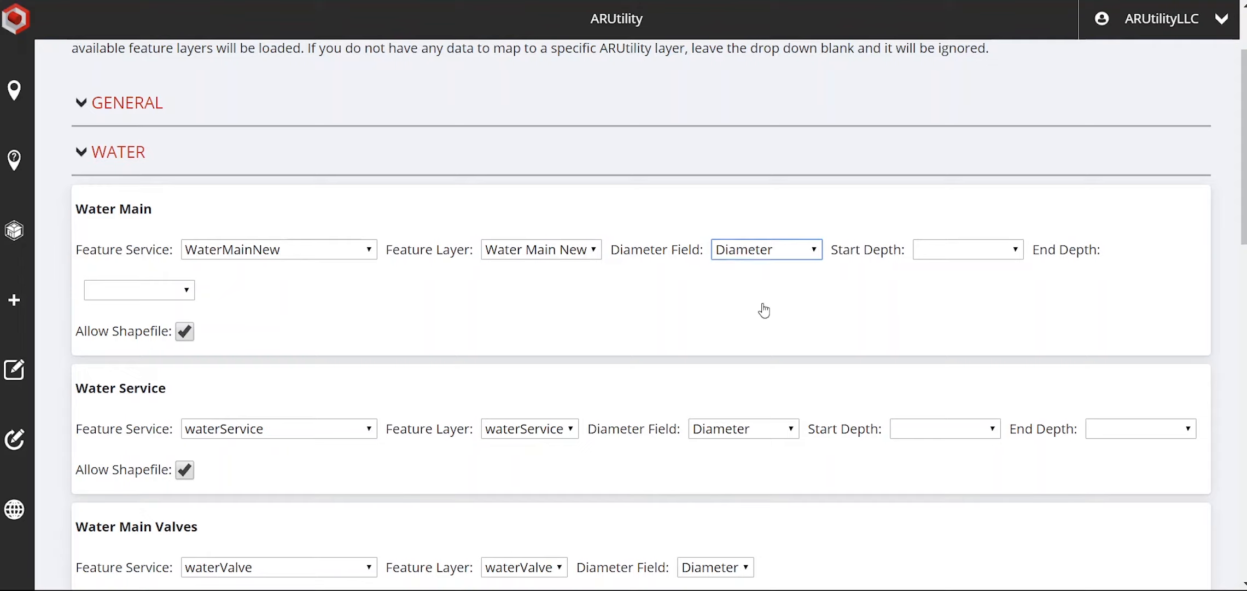
{"action": "left_click", "coordinate": [971, 251]}
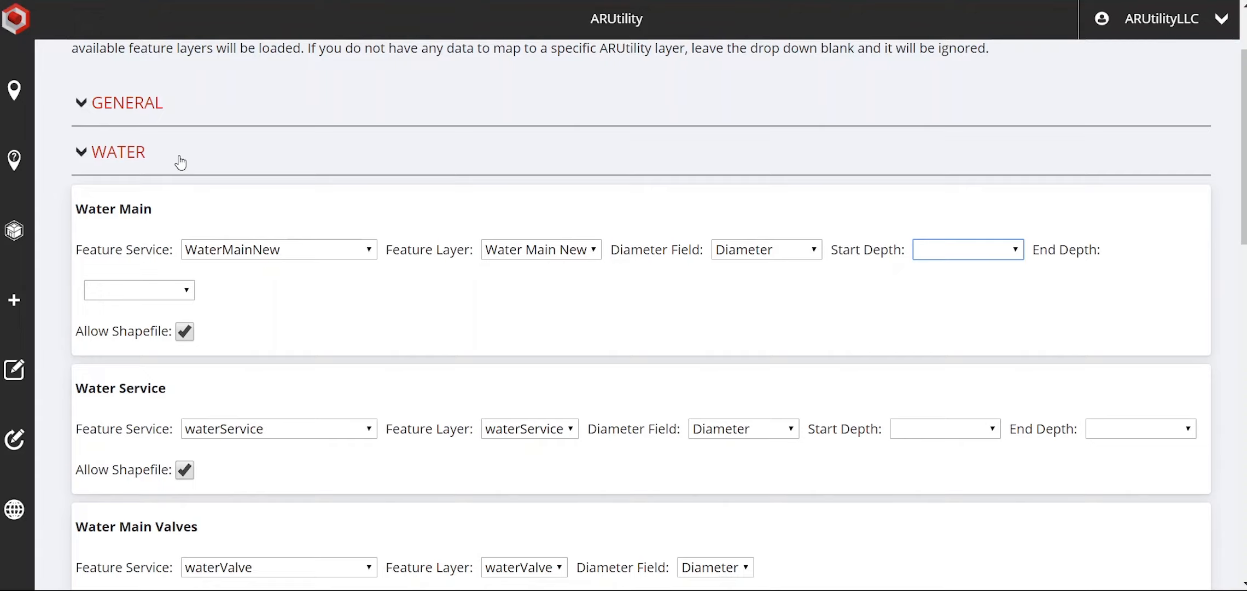
Check the remaining water layer mappings and save the utility mapping
{"action": "scroll", "coordinate": [259, 217], "scroll_direction": "down", "scroll_amount": 5}
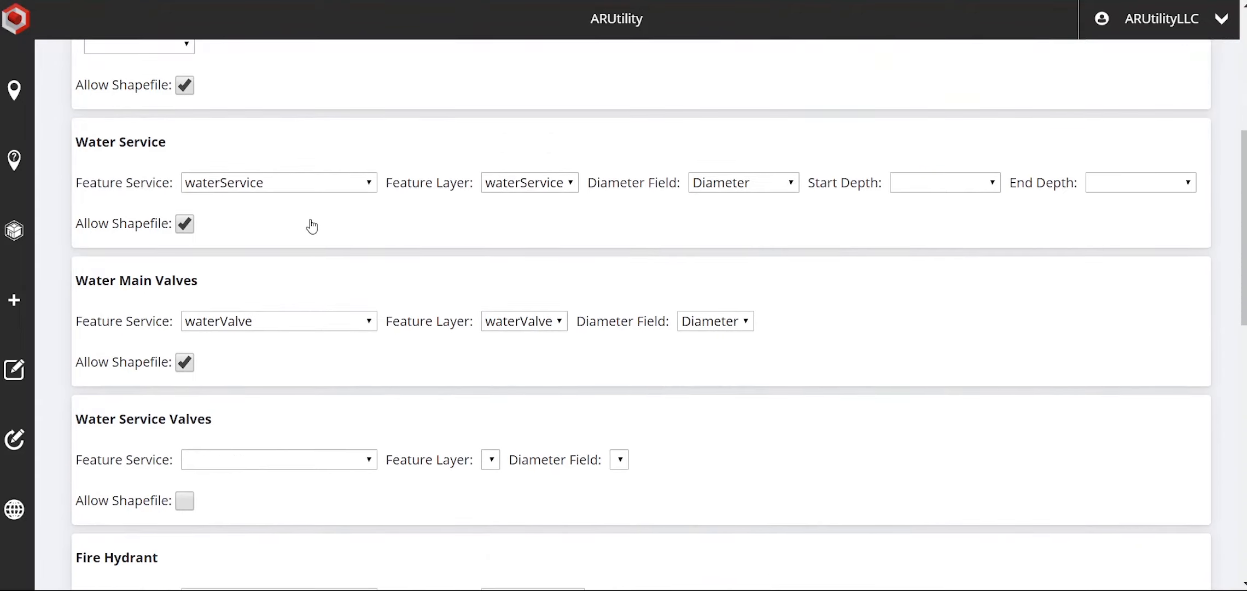
{"action": "scroll", "coordinate": [312, 226], "scroll_direction": "down", "scroll_amount": 3}
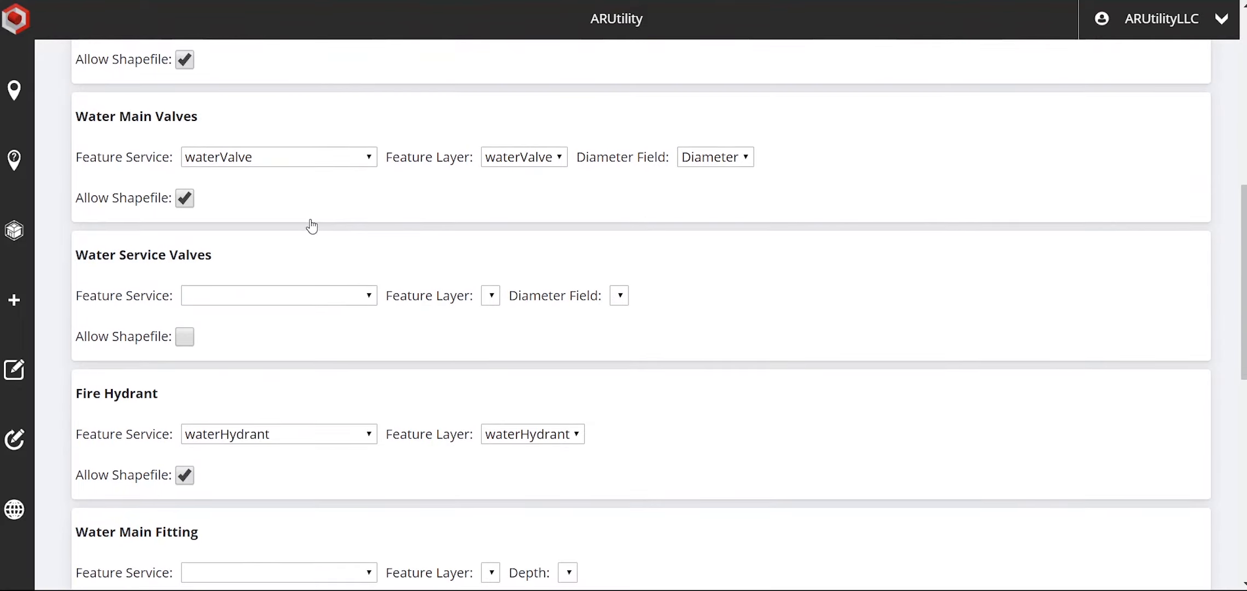
{"action": "scroll", "coordinate": [311, 225], "scroll_direction": "down", "scroll_amount": 5}
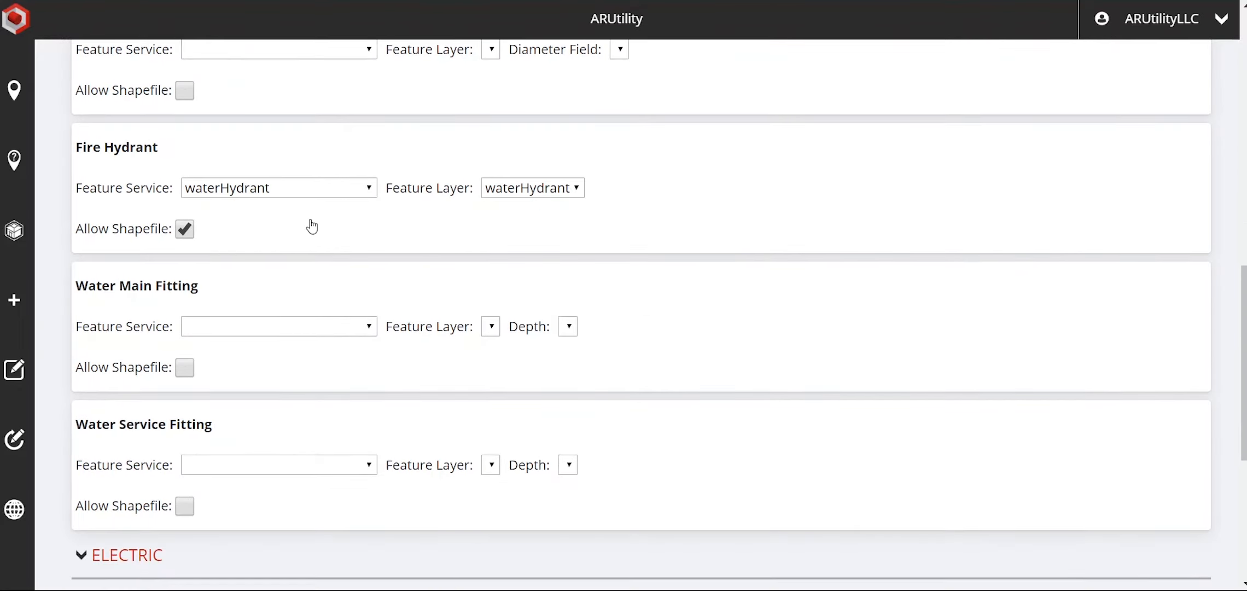
{"action": "scroll", "coordinate": [312, 225], "scroll_direction": "down", "scroll_amount": 3}
{"action": "scroll", "coordinate": [311, 225], "scroll_direction": "down", "scroll_amount": 4}
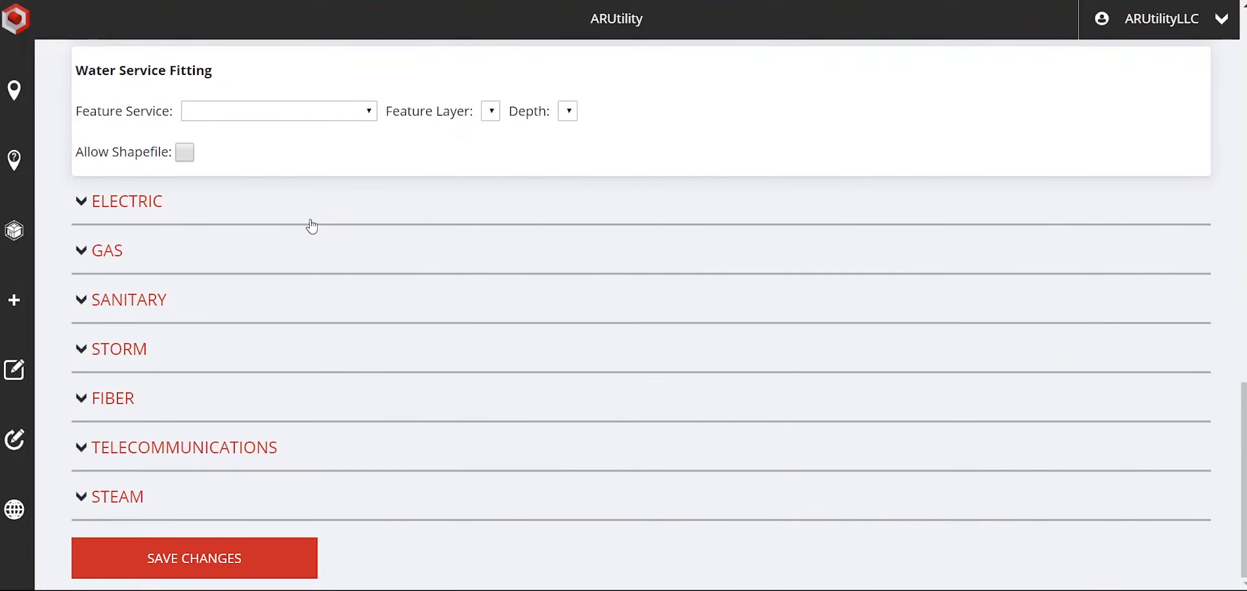
{"action": "left_click", "coordinate": [260, 559]}
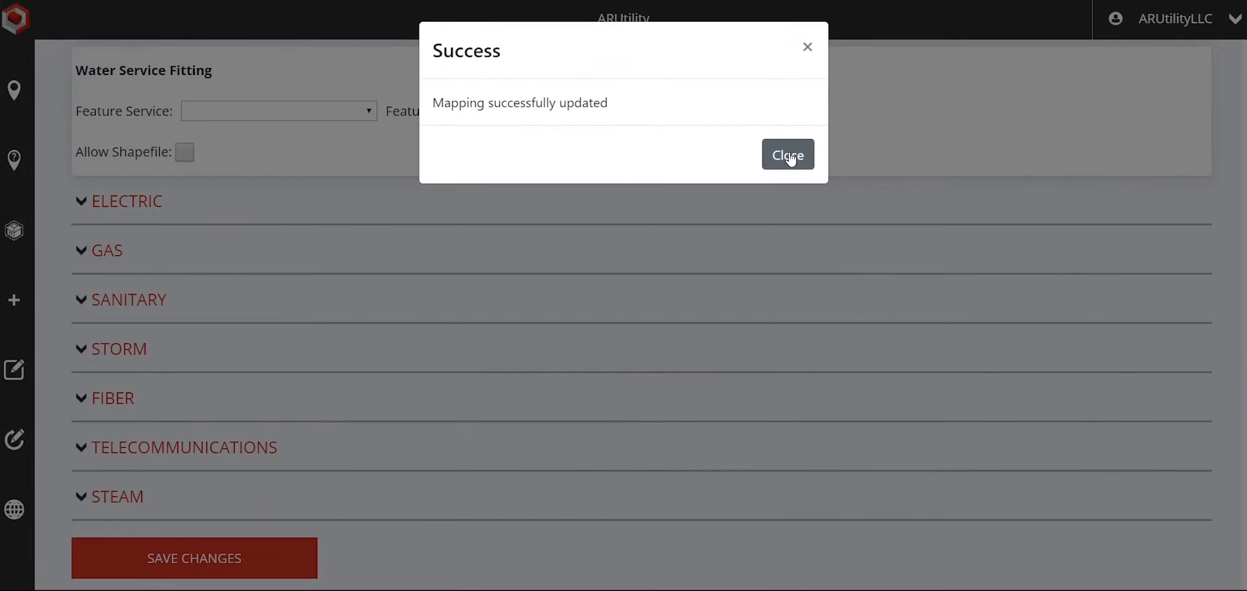
{"action": "left_click", "coordinate": [790, 158]}
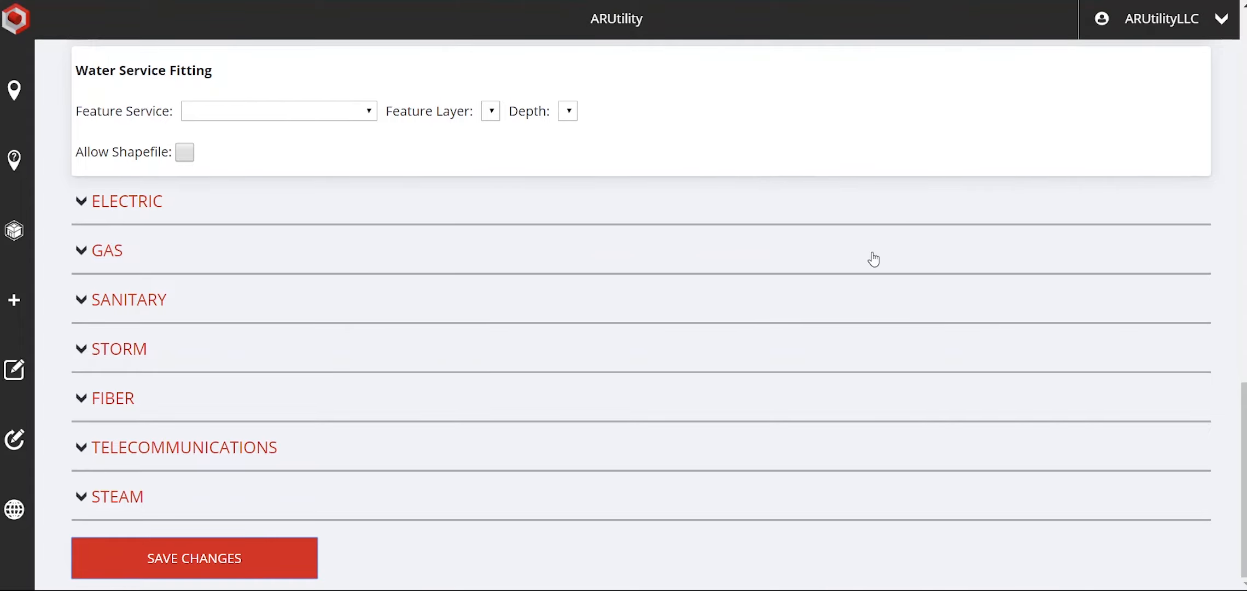
{"action": "scroll", "coordinate": [873, 259], "scroll_direction": "up", "scroll_amount": 15}
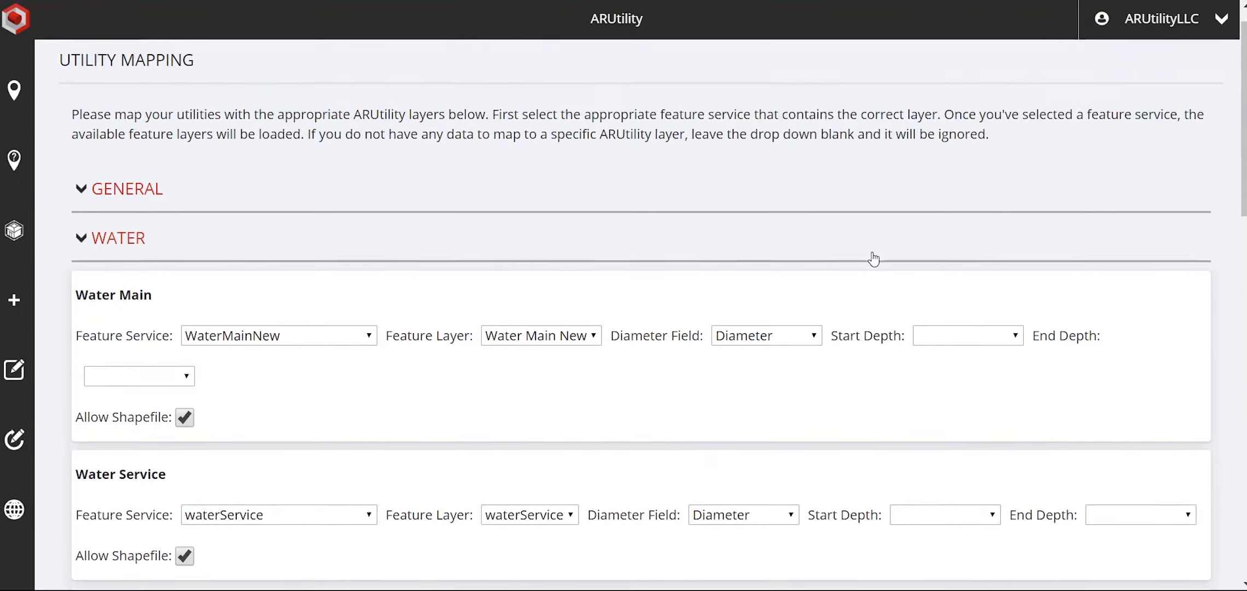